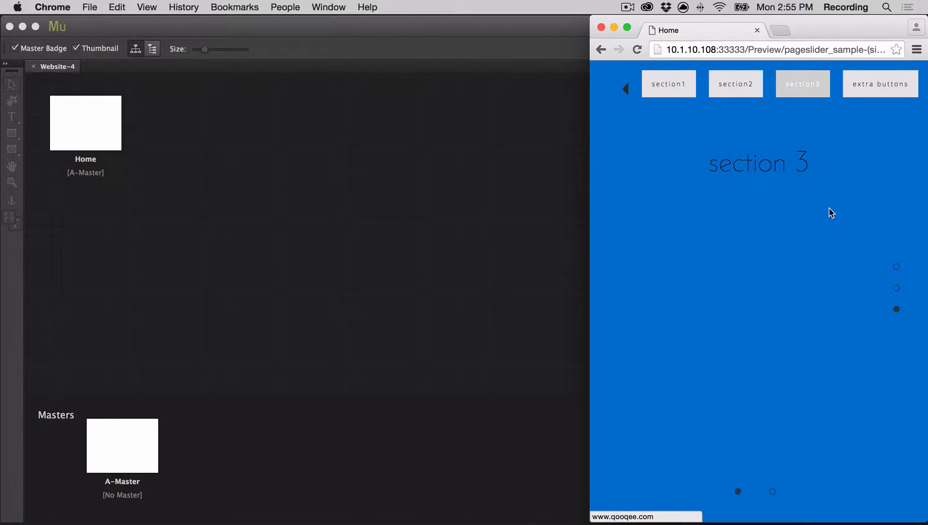
# Step: View section 1 of the page slider sample in a widened browser window and look through its horizontal slides
pyautogui.click(683, 83)
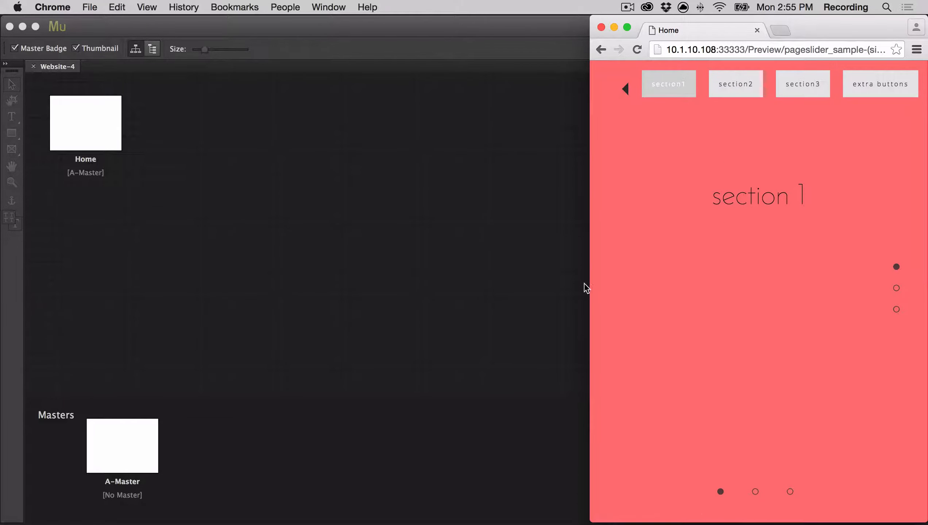
pyautogui.moveTo(589, 286); pyautogui.dragTo(2, 285)
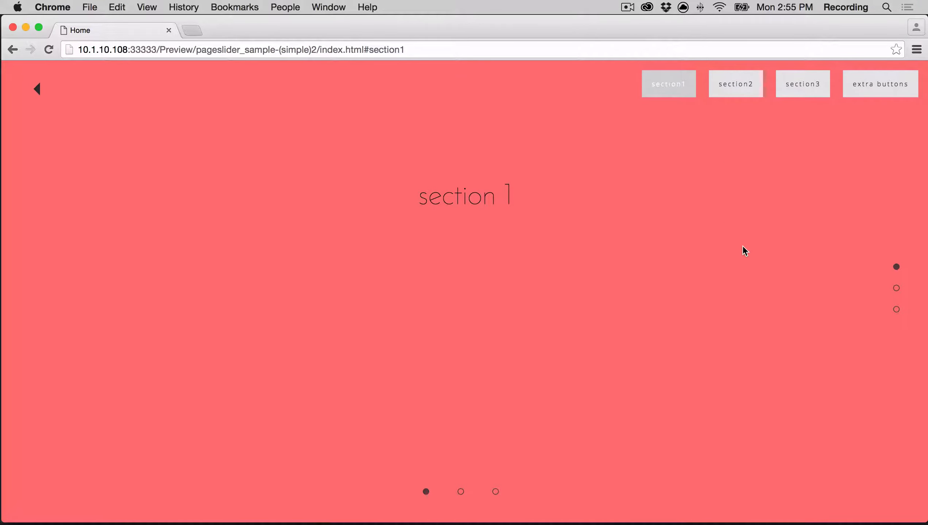
pyautogui.scroll(-3, 757, 243)
pyautogui.click(461, 492)
pyautogui.click(496, 492)
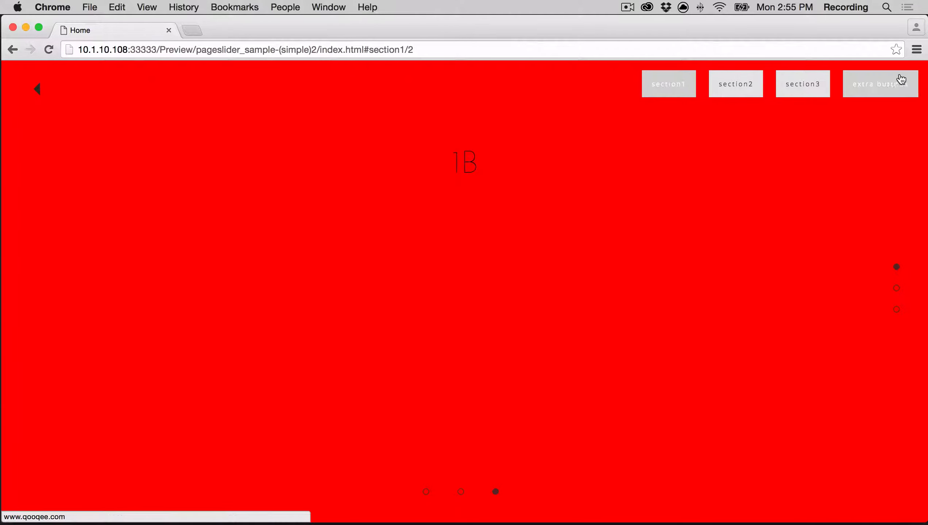
# Step: Visit section 2, section 3 and section 1 of the sample, and test the extra buttons link, closing the page it opens
pyautogui.click(750, 87)
pyautogui.click(782, 90)
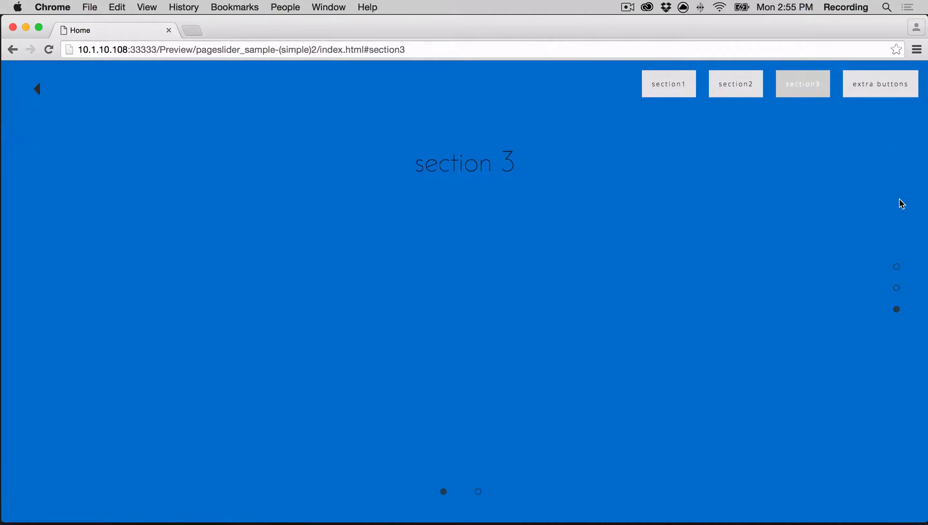
pyautogui.click(648, 88)
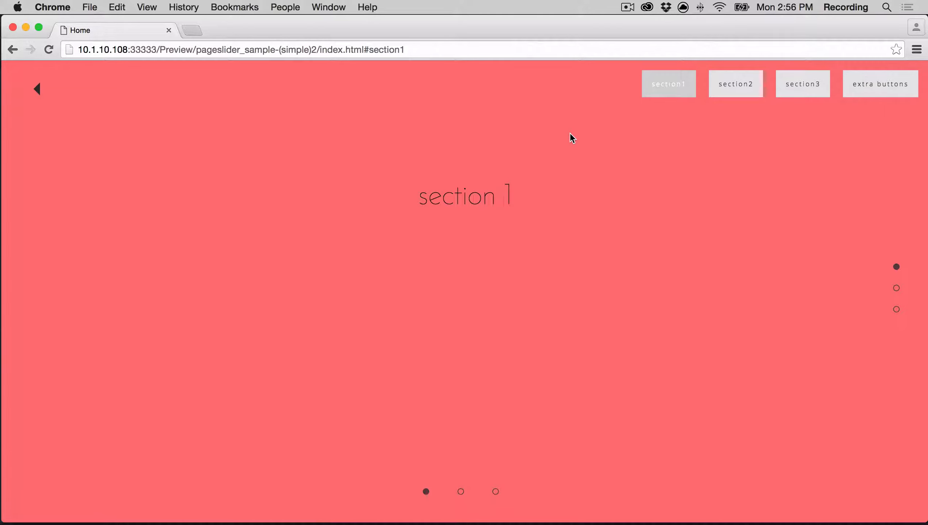
pyautogui.click(889, 87)
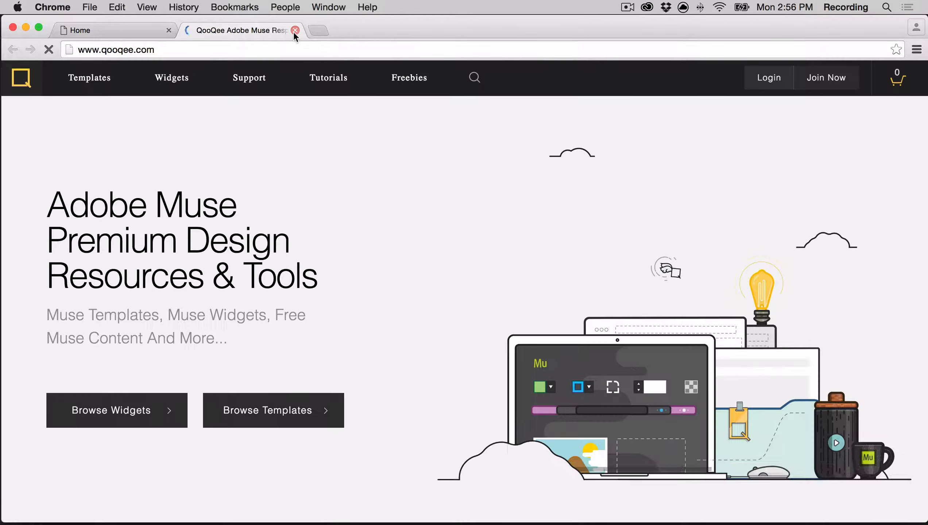
pyautogui.click(295, 31)
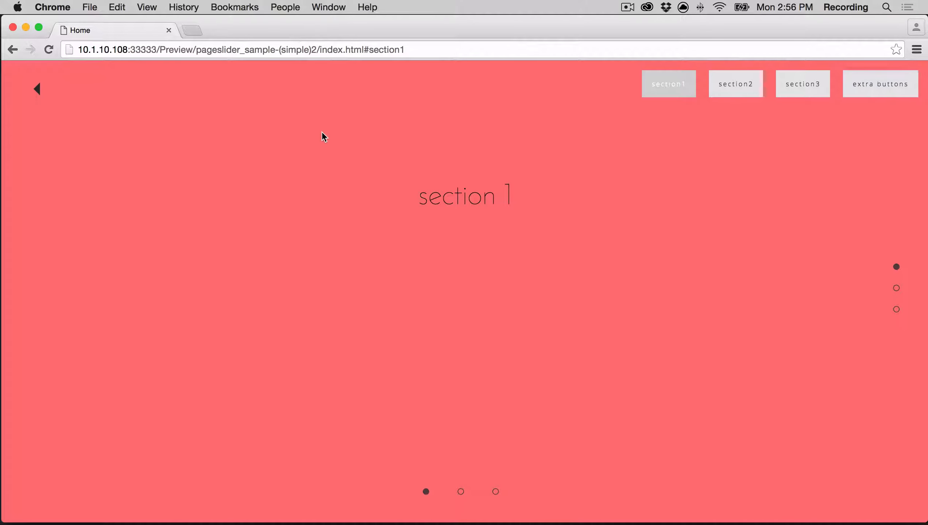
# Step: Switch to Adobe Muse and add three sibling pages after Home named section1, section2 and section3
pyautogui.press('super+Tab')
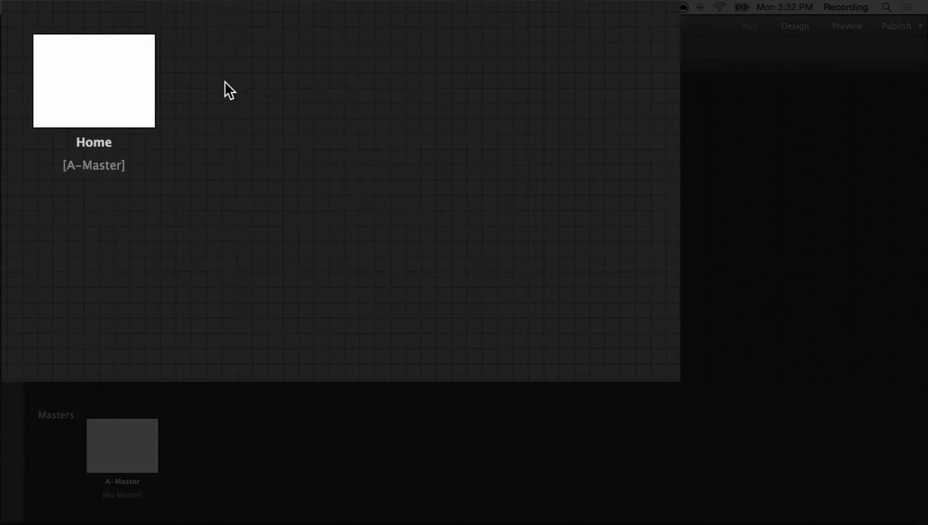
pyautogui.moveTo(130, 123)
pyautogui.click(170, 81)
pyautogui.write('section1')
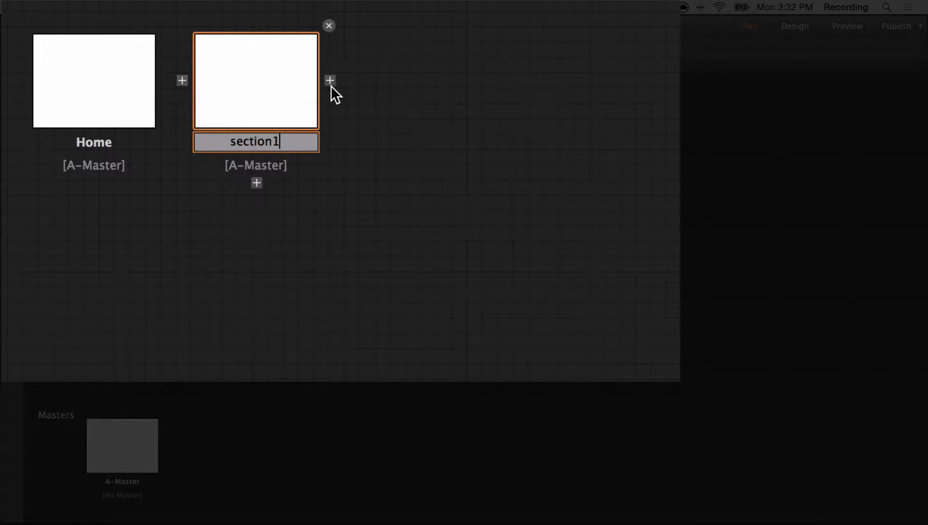
pyautogui.press('Return')
pyautogui.click(330, 83)
pyautogui.write('section2')
pyautogui.press('Return')
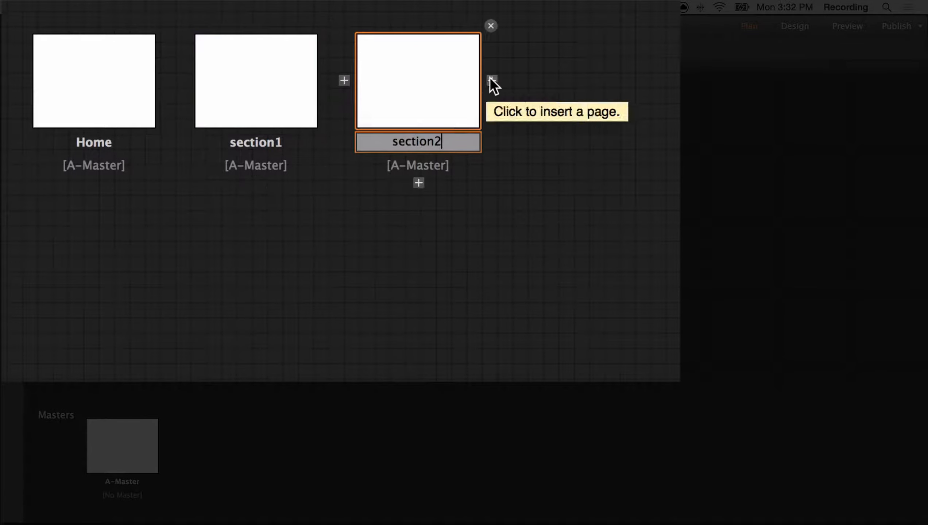
pyautogui.click(492, 81)
pyautogui.write('section3')
pyautogui.press('Return')
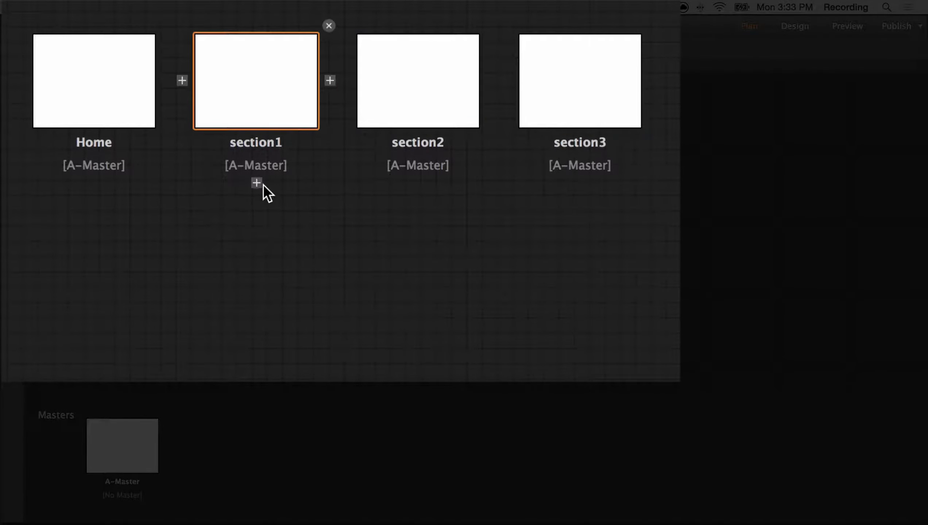
# Step: Add one child page under each section page, naming them 1 under section1, 2 under section2 and 3 under section3
pyautogui.click(257, 183)
pyautogui.write('1')
pyautogui.press('Return')
pyautogui.click(419, 182)
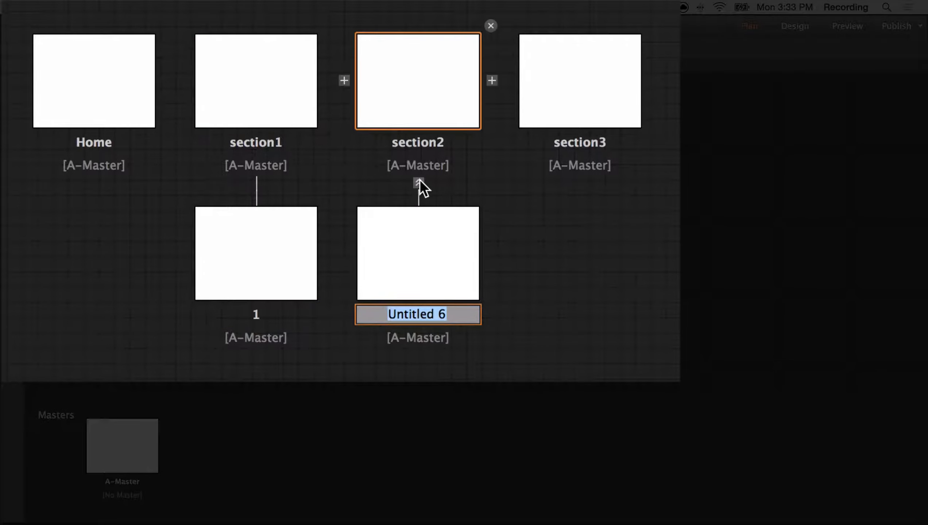
pyautogui.write('2')
pyautogui.press('Return')
pyautogui.click(581, 183)
pyautogui.write('3')
pyautogui.press('Return')
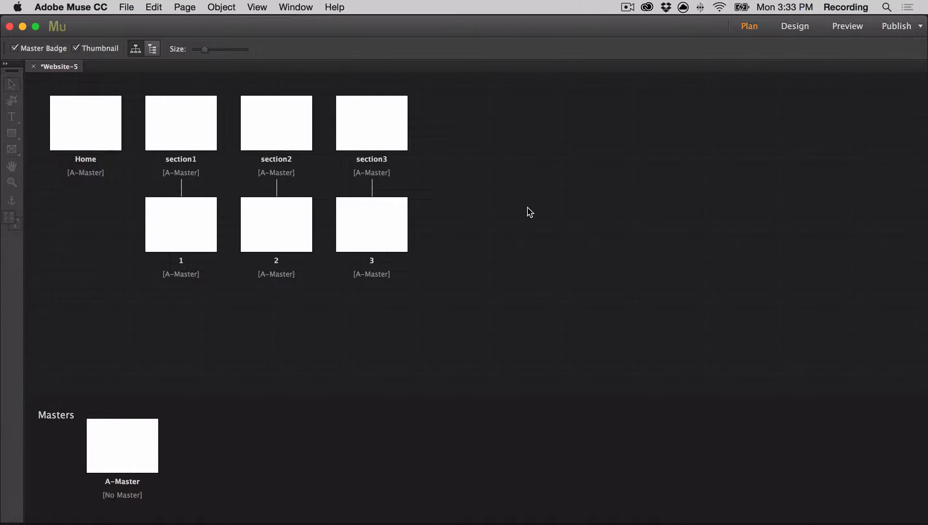
# Step: Assign No Master to the Home page
pyautogui.click(96, 127)
pyautogui.rightClick(97, 127)
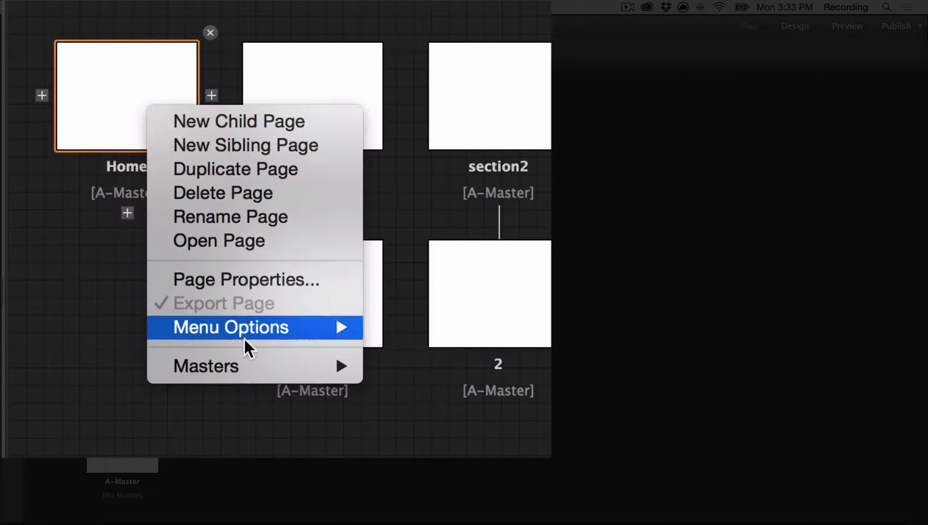
pyautogui.moveTo(244, 359)
pyautogui.click(399, 366)
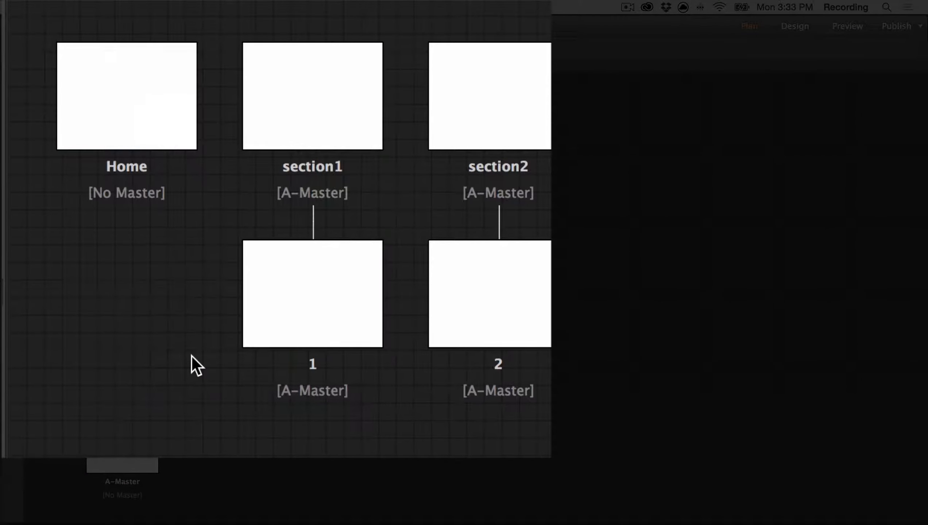
# Step: Open the Home page for design and place the Page Slider v.2.1 widget from the QooQee_Page_Slider library on it
pyautogui.doubleClick(127, 103)
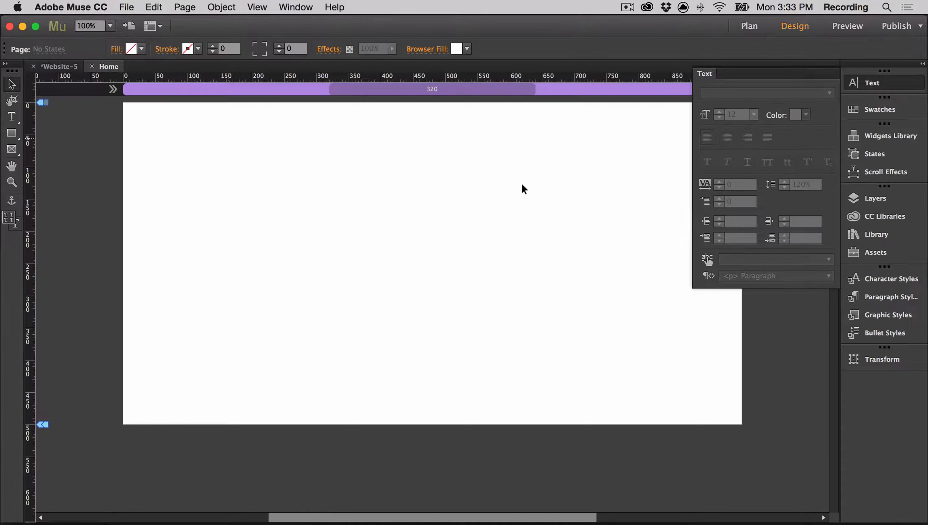
pyautogui.click(862, 235)
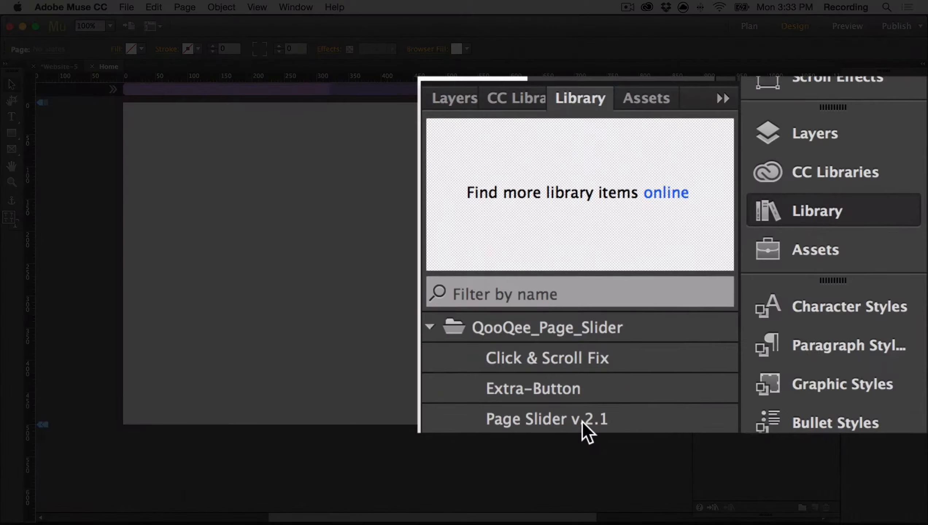
pyautogui.click(587, 430)
pyautogui.moveTo(588, 430); pyautogui.dragTo(254, 171)
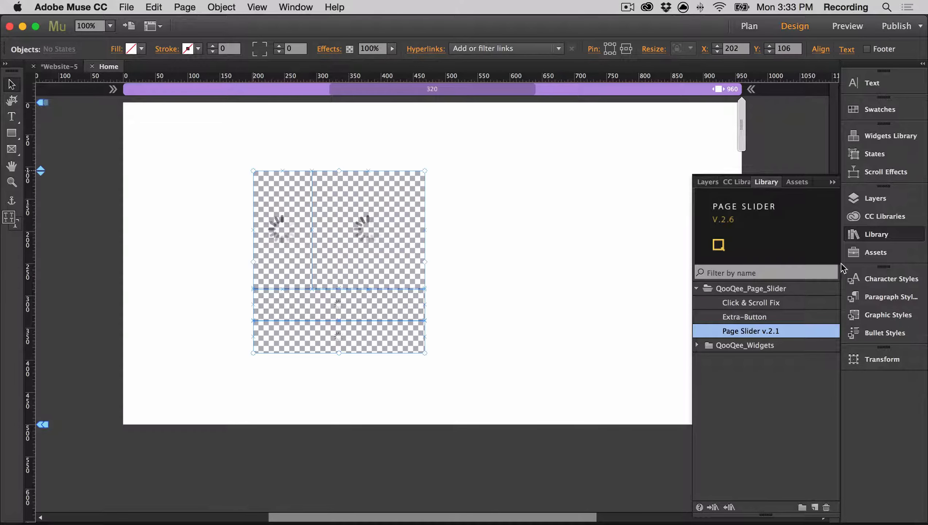
pyautogui.click(580, 221)
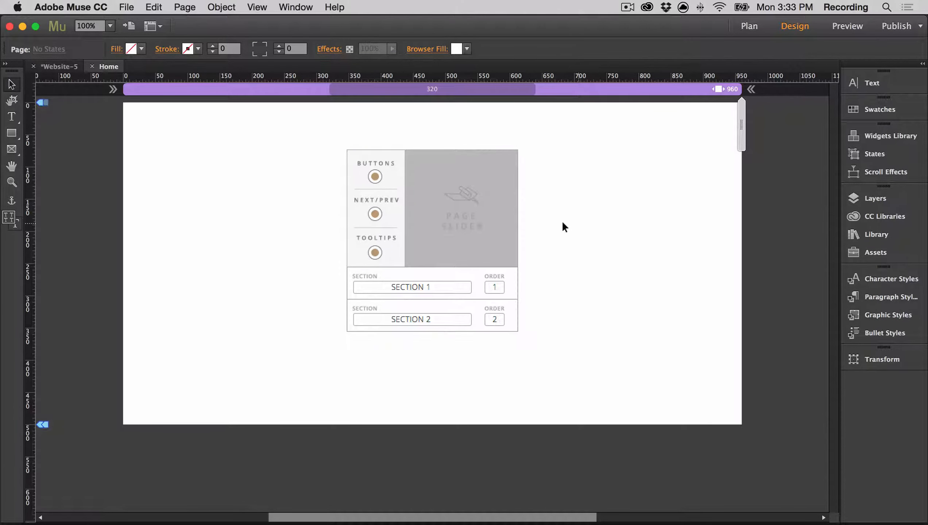
# Step: Examine the Page Slider widget's main options, its navigation options and the options of its first section block
pyautogui.click(495, 213)
pyautogui.click(530, 148)
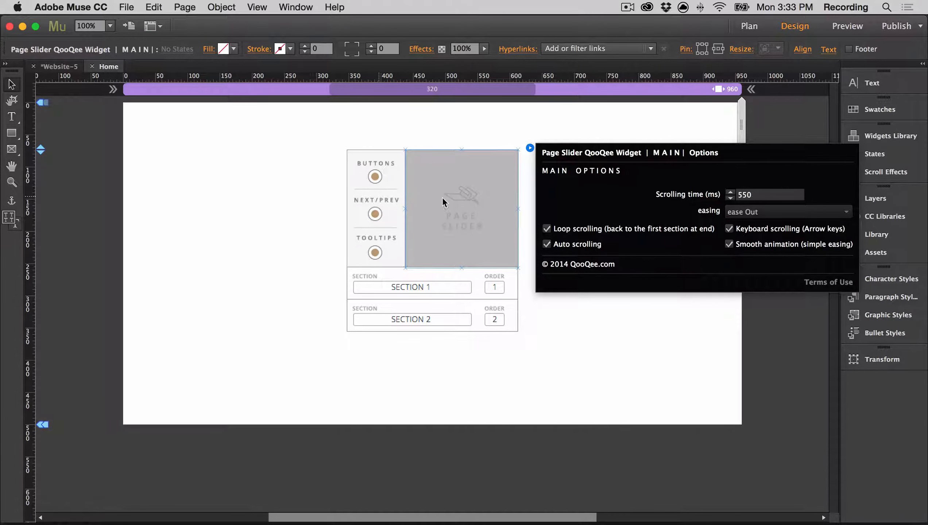
pyautogui.click(382, 193)
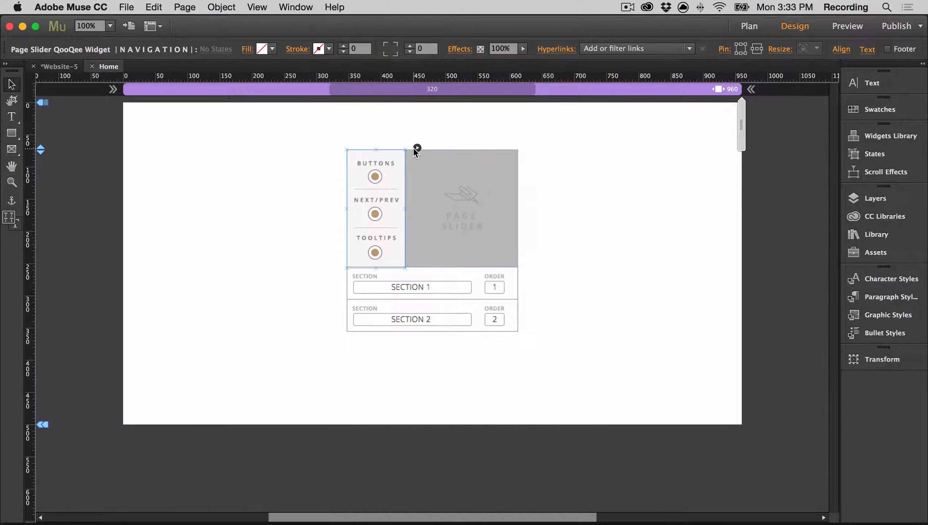
pyautogui.click(417, 147)
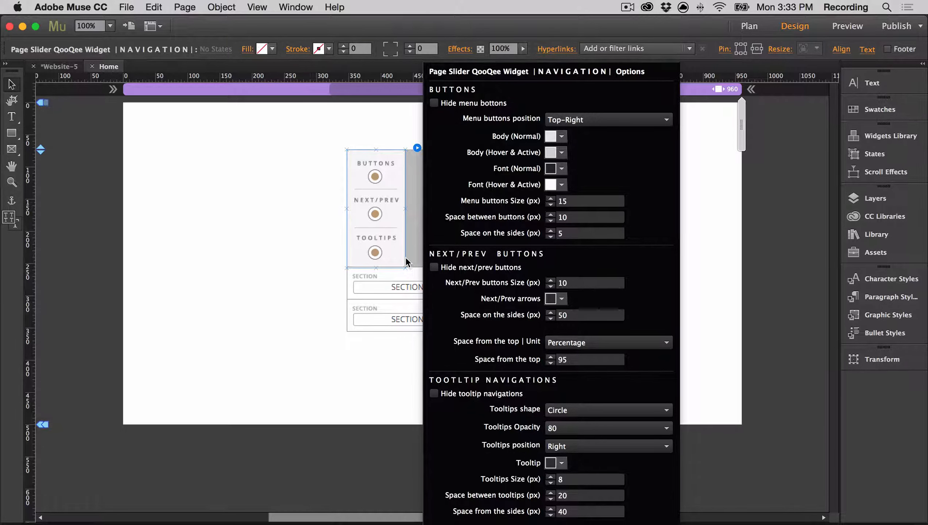
pyautogui.click(298, 295)
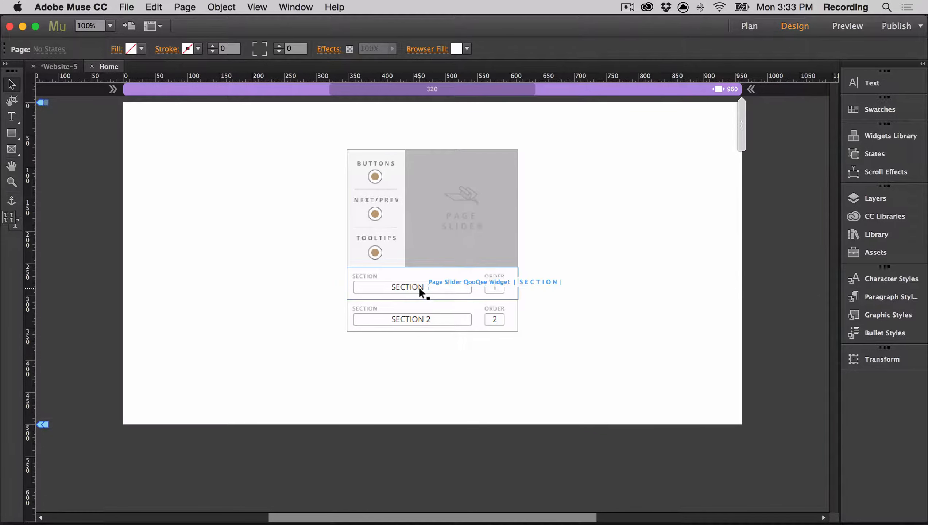
pyautogui.click(453, 292)
pyautogui.click(529, 266)
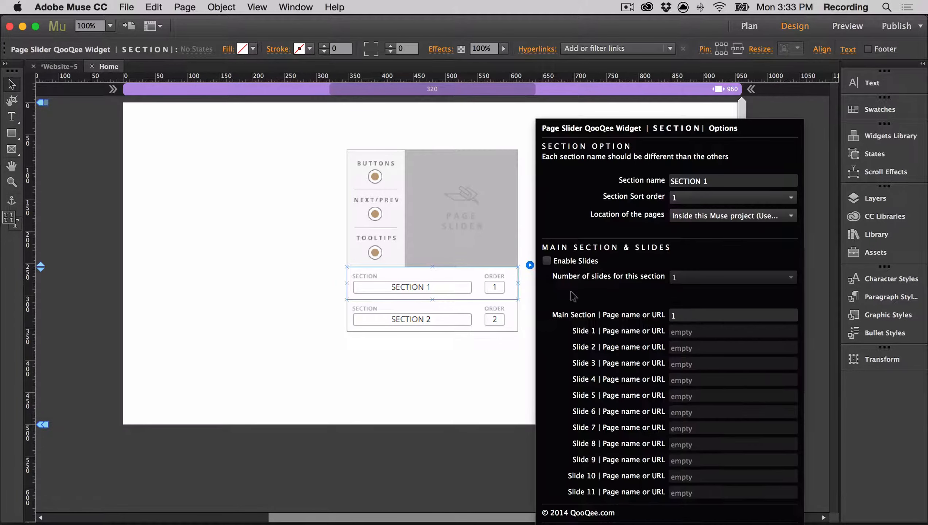
pyautogui.click(516, 350)
# Step: Duplicate the SECTION 2 block of the slider widget and place the copy directly beneath it
pyautogui.click(471, 327)
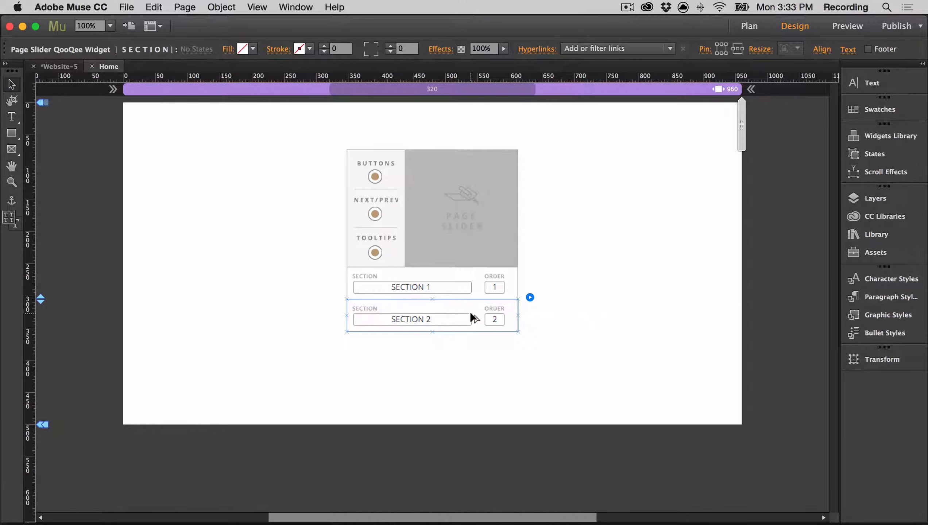
pyautogui.keyDown('alt'); pyautogui.moveTo(471, 310); pyautogui.dragTo(470, 343); pyautogui.keyUp('alt')
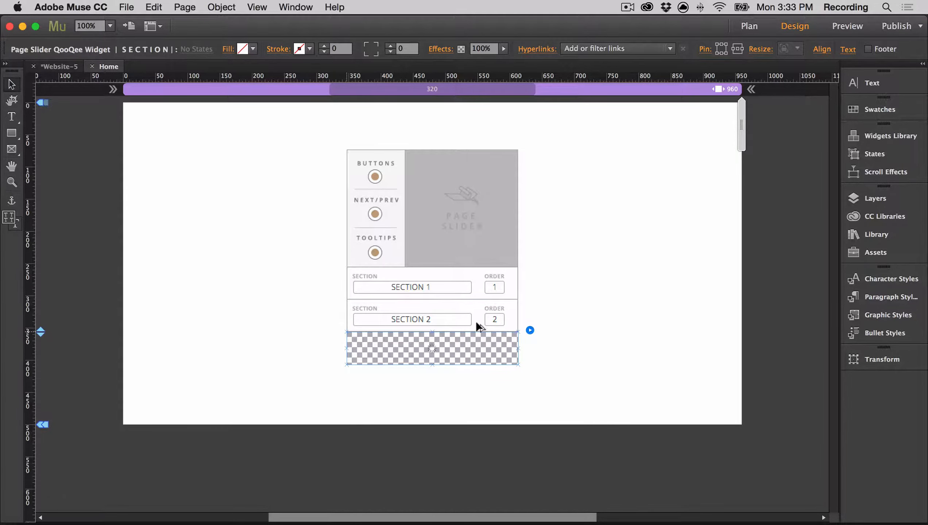
# Step: Name the widget's first section "section one", set its sort order to 1 and view the choices for the location of the pages
pyautogui.click(485, 294)
pyautogui.click(529, 266)
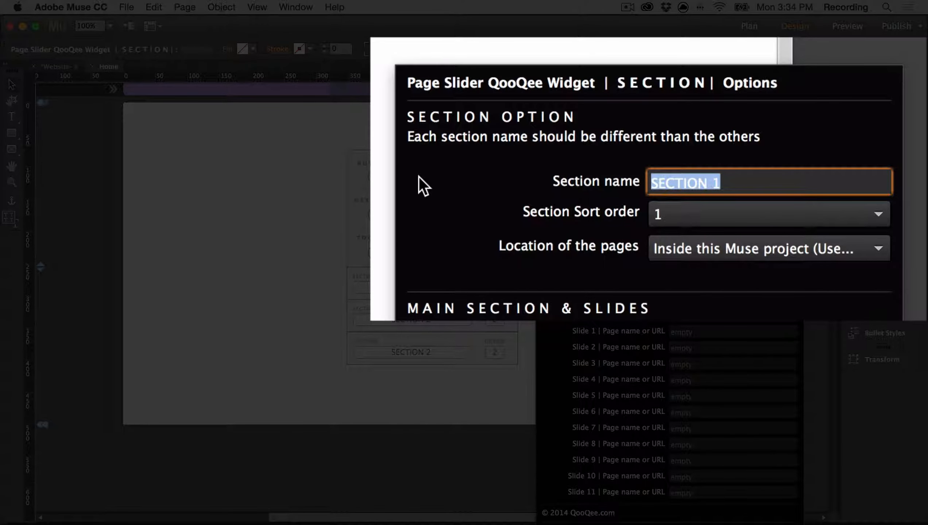
pyautogui.write('section one')
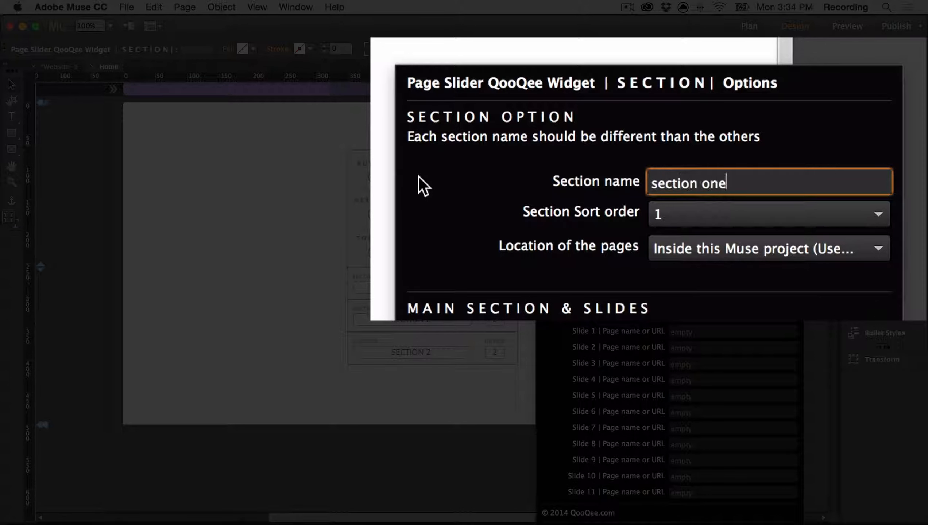
pyautogui.click(691, 213)
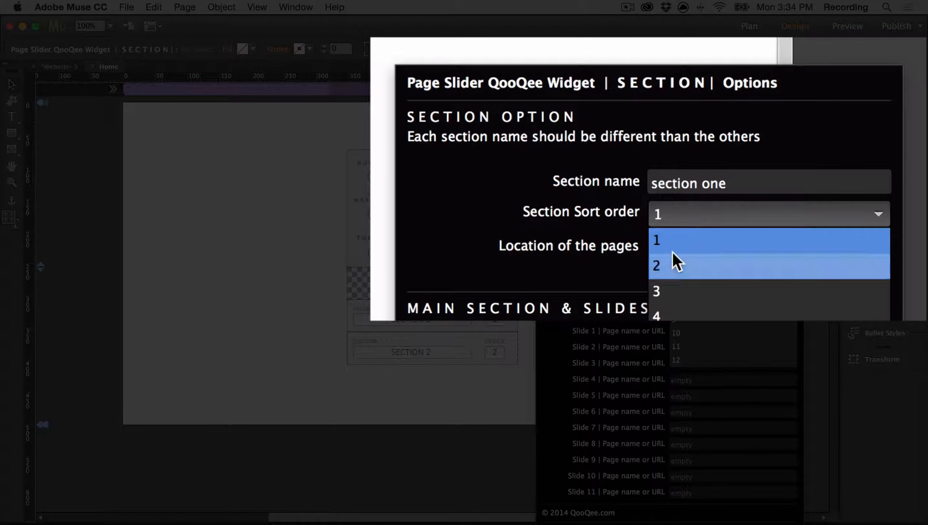
pyautogui.click(667, 243)
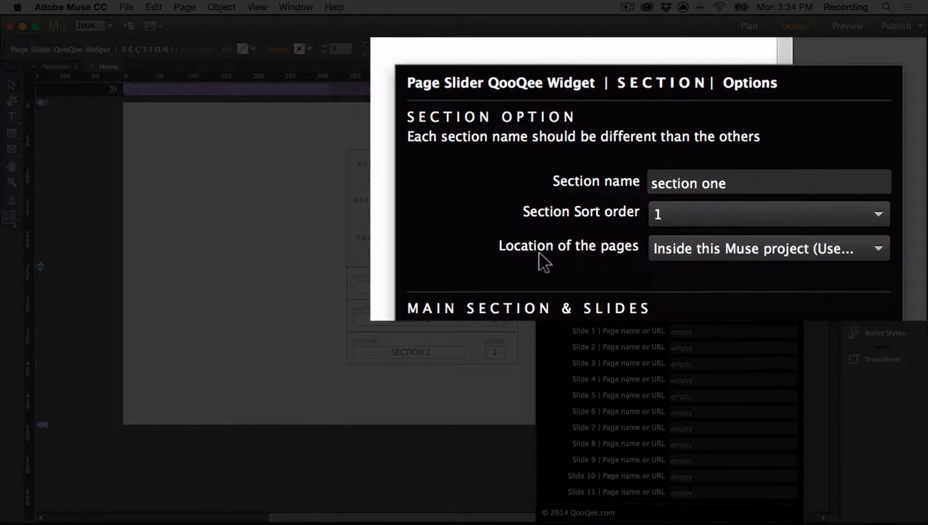
pyautogui.click(676, 246)
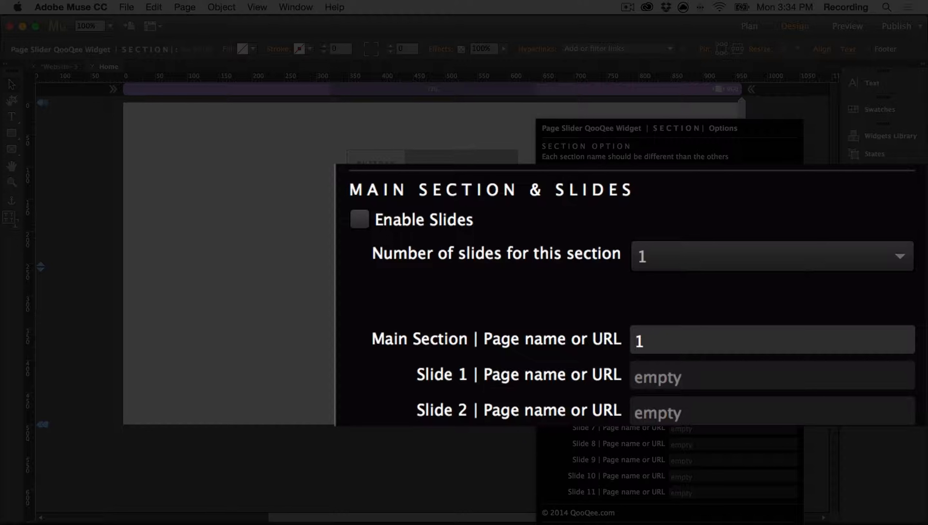
# Step: Enable slides for section one and assign page section1 as its main section and page 1 as Slide 1
pyautogui.click(449, 225)
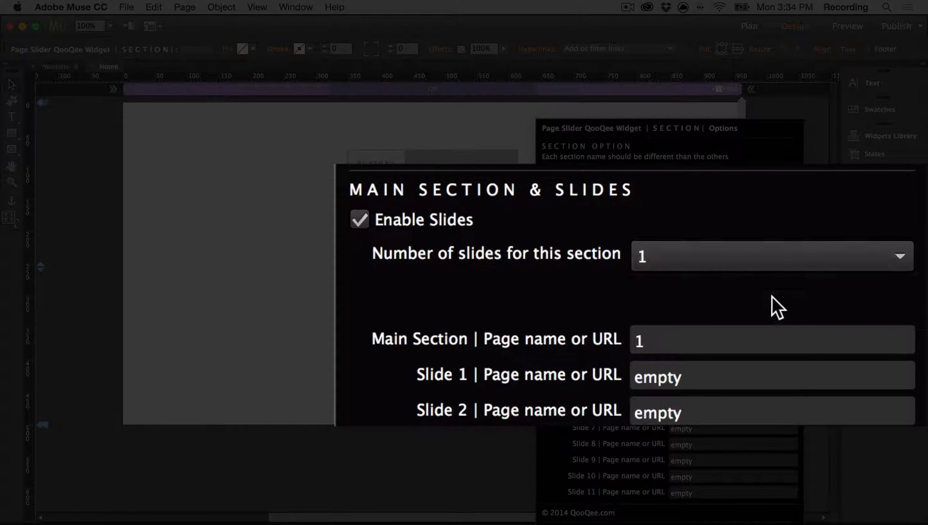
pyautogui.click(762, 339)
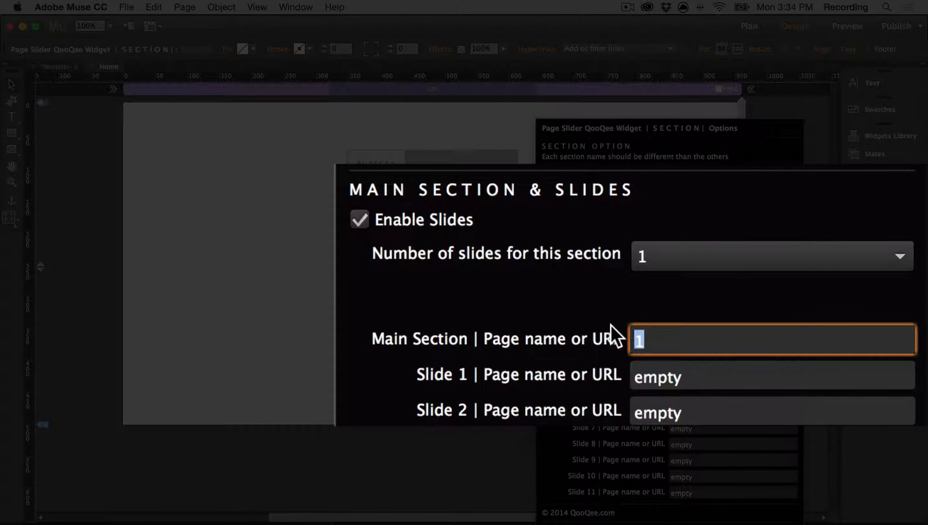
pyautogui.write('section1')
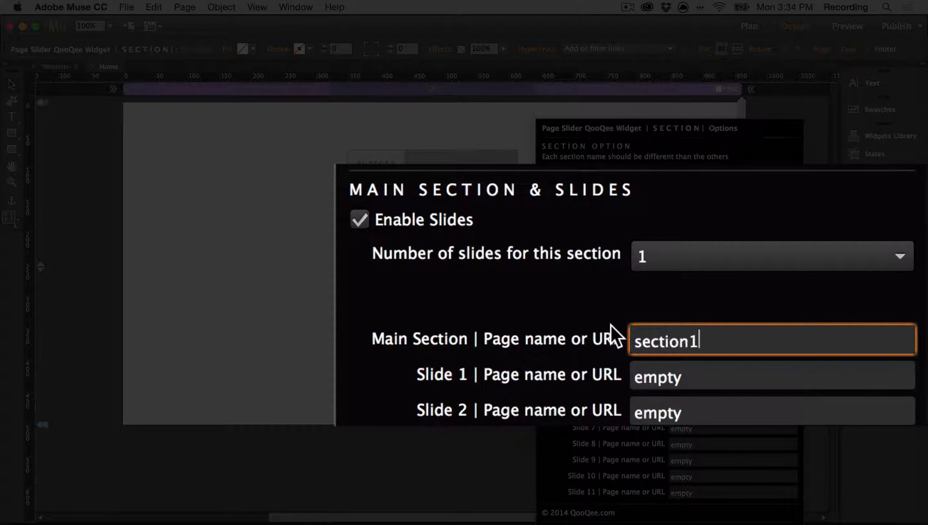
pyautogui.press('Tab')
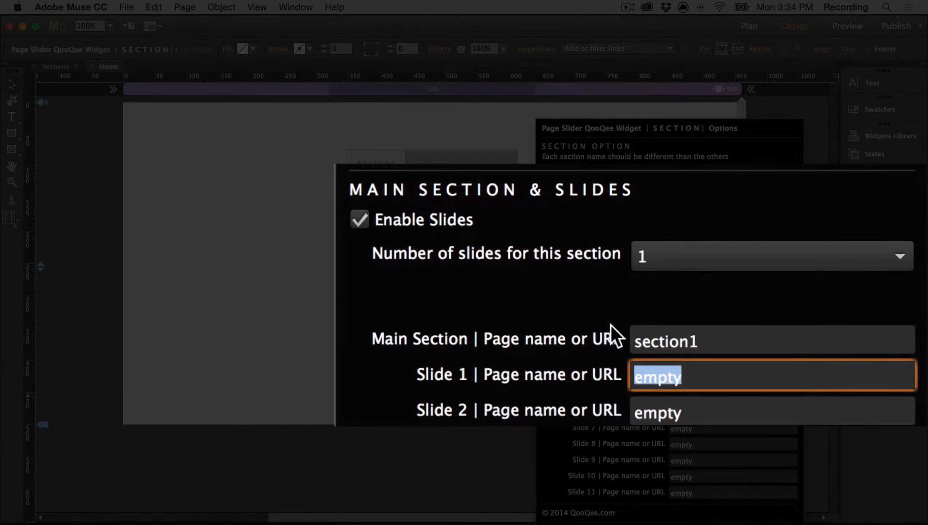
pyautogui.write('1')
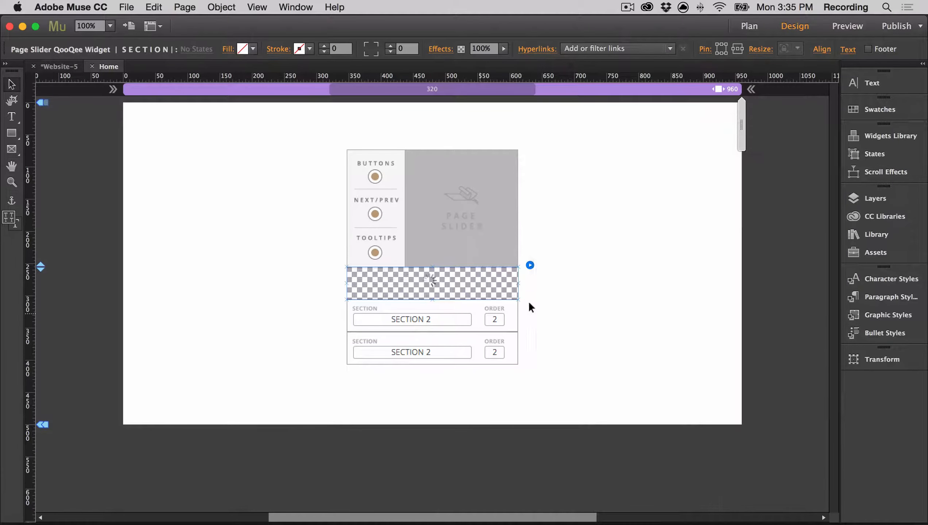
# Step: Name the second section "section two", enable its slides, and assign page section2 as main section and page 2 as Slide 1
pyautogui.click(530, 297)
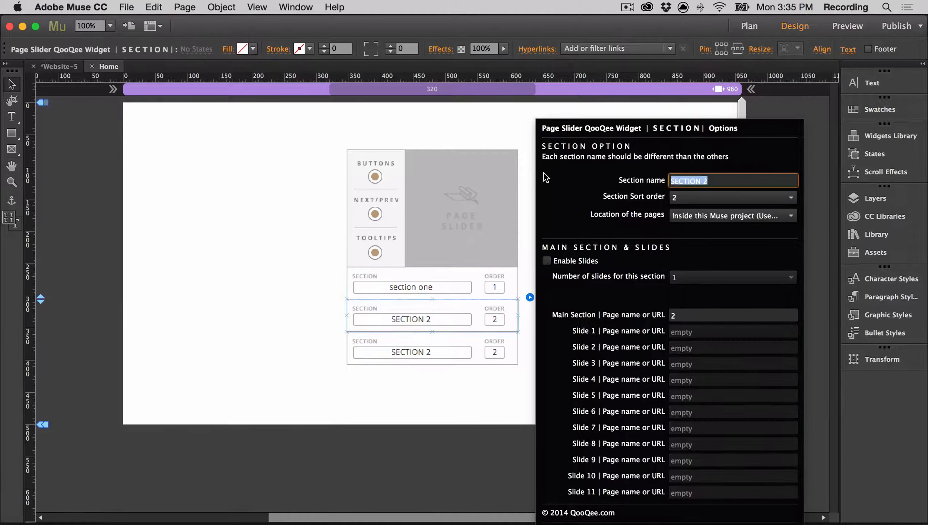
pyautogui.write('section two')
pyautogui.click(547, 261)
pyautogui.moveTo(680, 315); pyautogui.dragTo(586, 308)
pyautogui.write('section2')
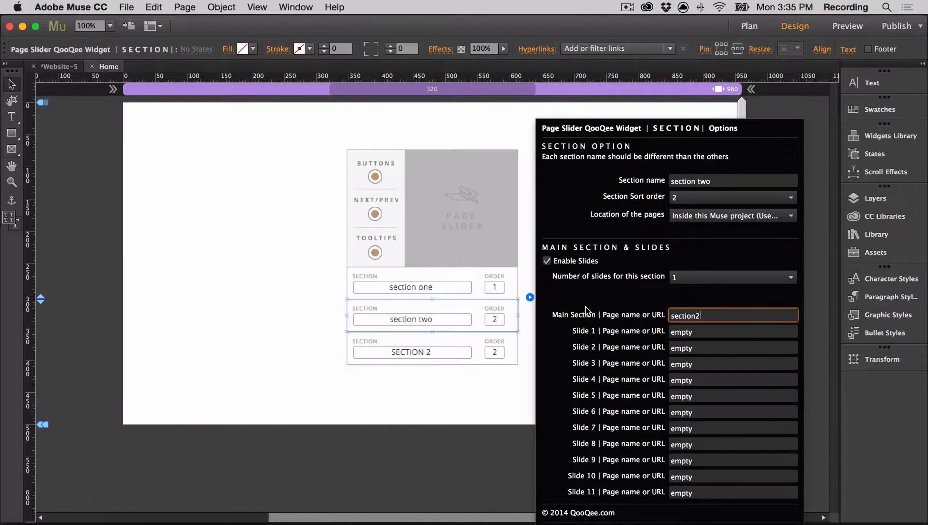
pyautogui.press('Tab')
pyautogui.write('2')
# Step: Name the third section block "section three" and set its sort order to 3
pyautogui.click(511, 343)
pyautogui.click(530, 330)
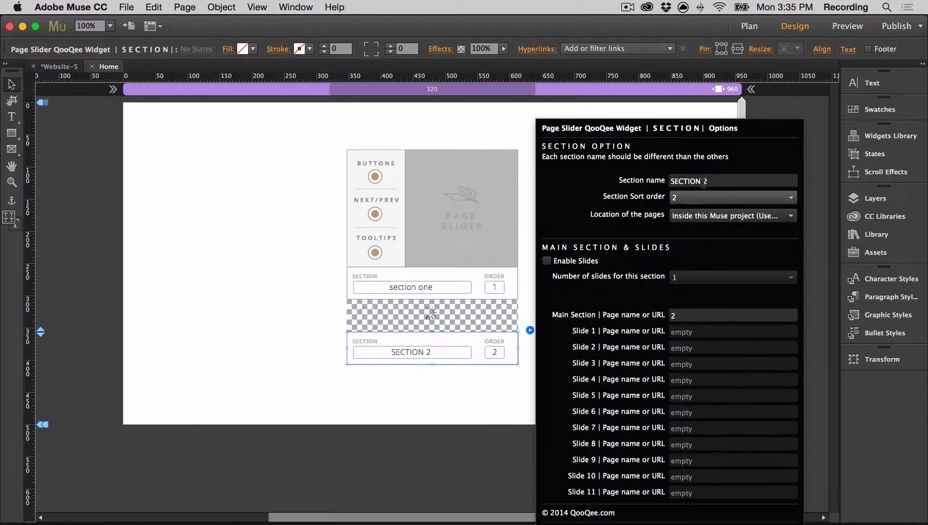
pyautogui.write('section three')
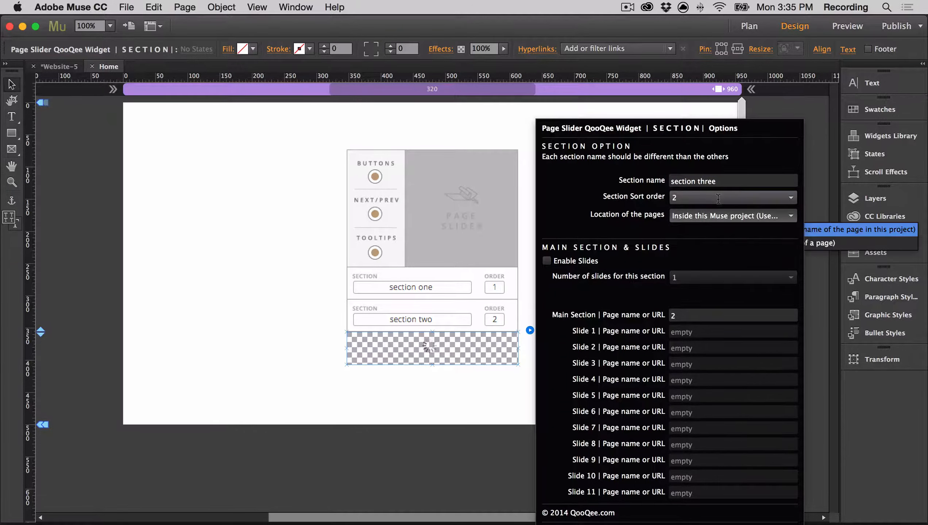
pyautogui.click(732, 197)
pyautogui.click(698, 212)
# Step: Enable slides for section three and assign page section3 as its main section and page 3 as Slide 1
pyautogui.click(547, 261)
pyautogui.click(703, 317)
pyautogui.press('BackSpace')
pyautogui.write('section3')
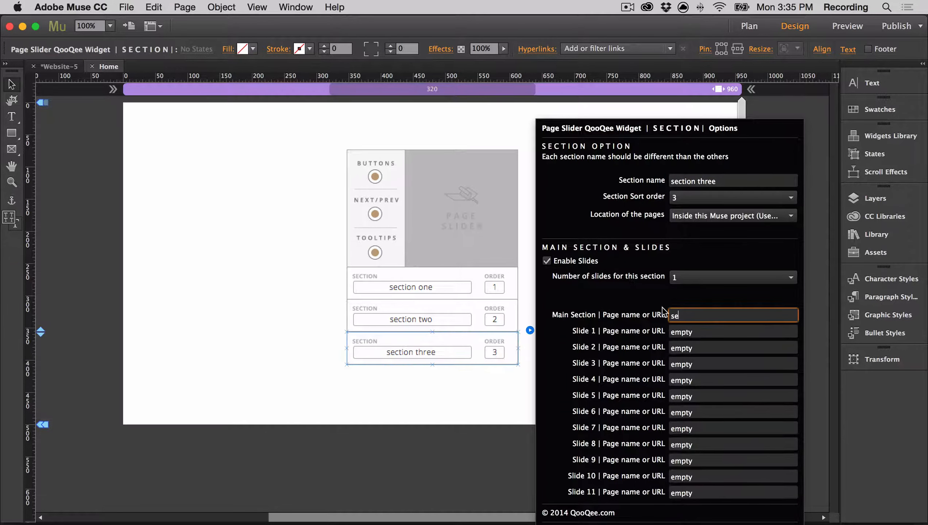
pyautogui.press('Tab')
pyautogui.write('3')
pyautogui.click(421, 422)
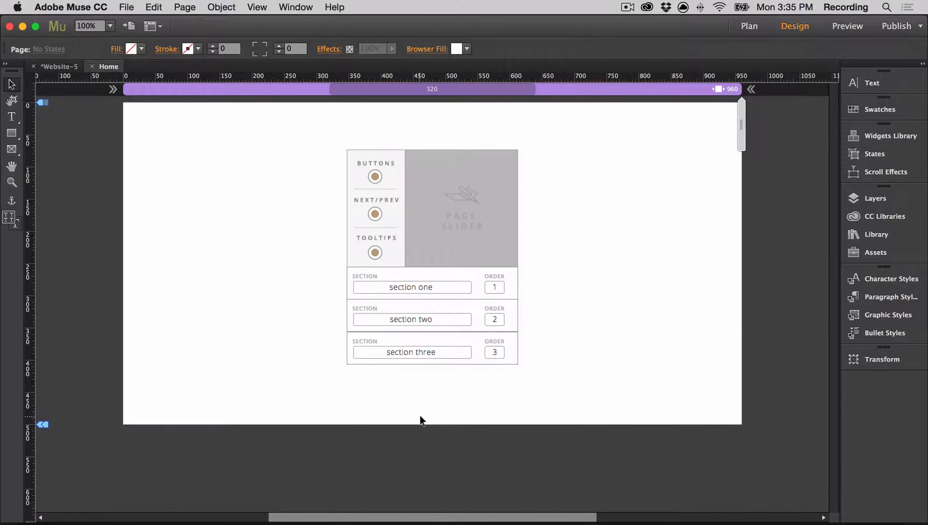
# Step: Open the A-Master page and place the Click & Scroll Fix widget from the QooQee_Page_Slider library just outside the page's upper-left corner
pyautogui.click(92, 66)
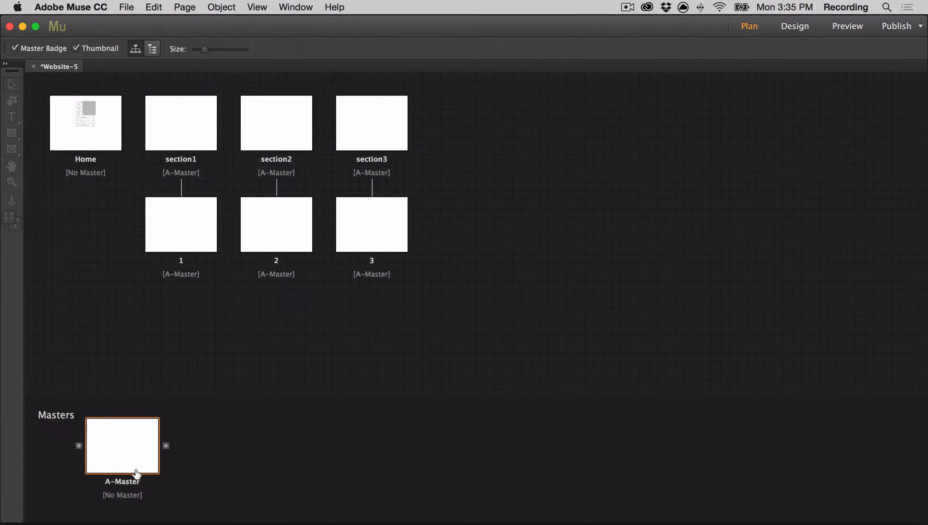
pyautogui.doubleClick(125, 457)
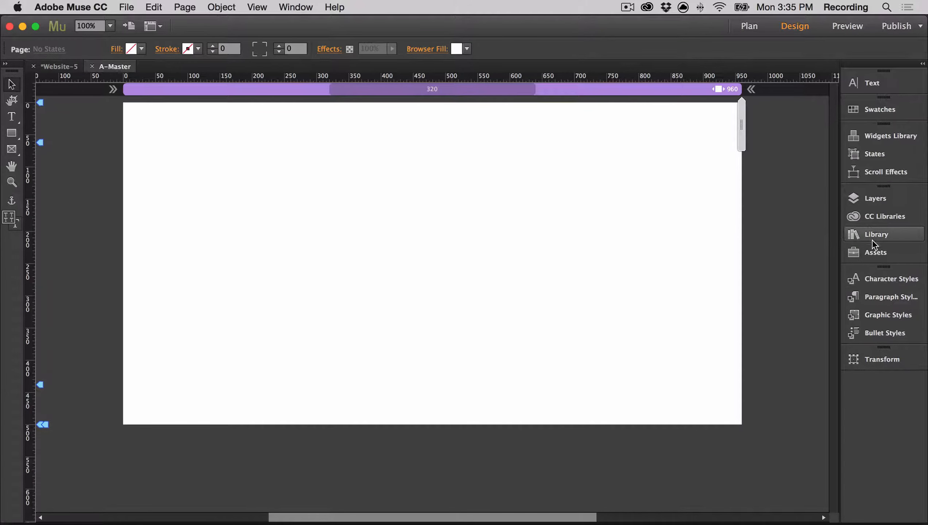
pyautogui.click(871, 233)
pyautogui.click(768, 305)
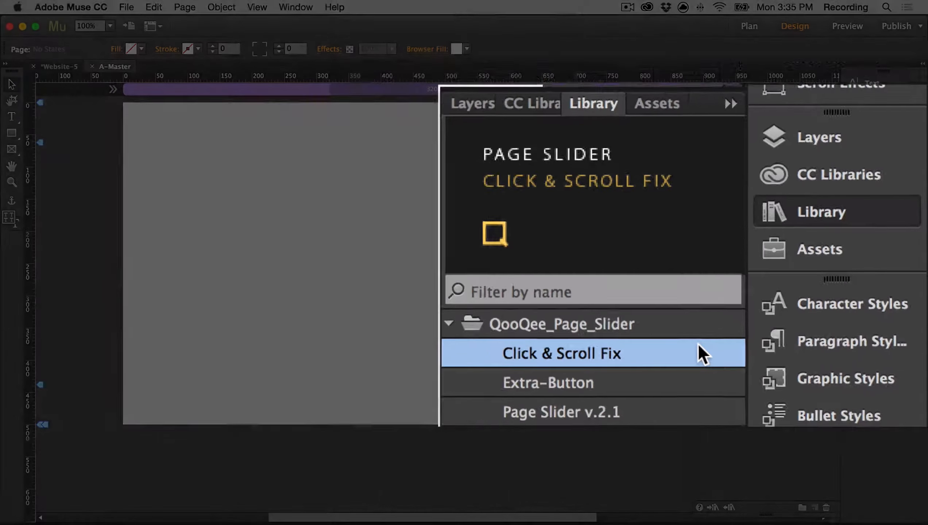
pyautogui.moveTo(817, 297); pyautogui.dragTo(68, 106)
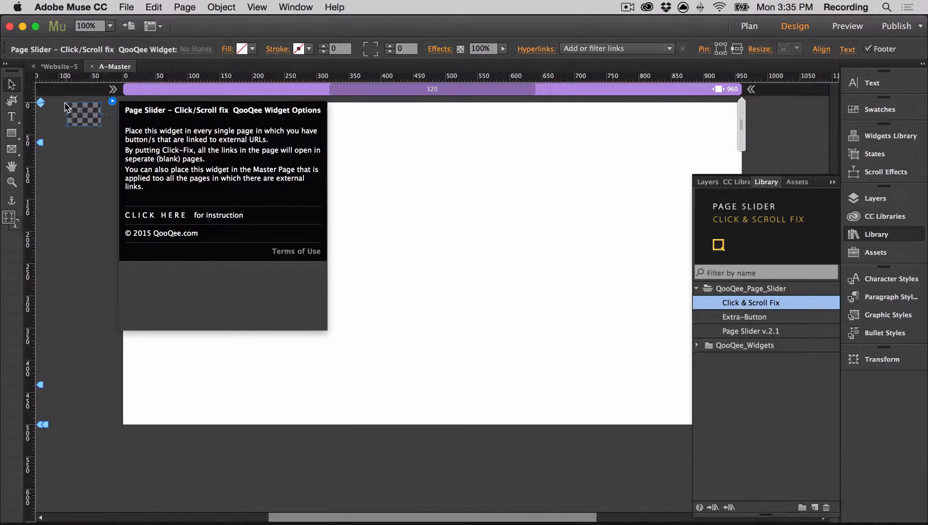
pyautogui.click(51, 128)
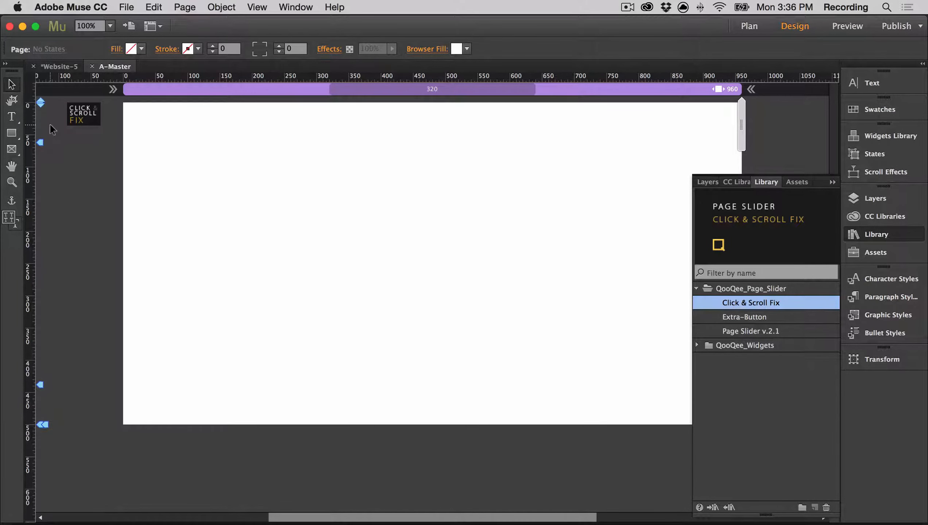
pyautogui.click(80, 117)
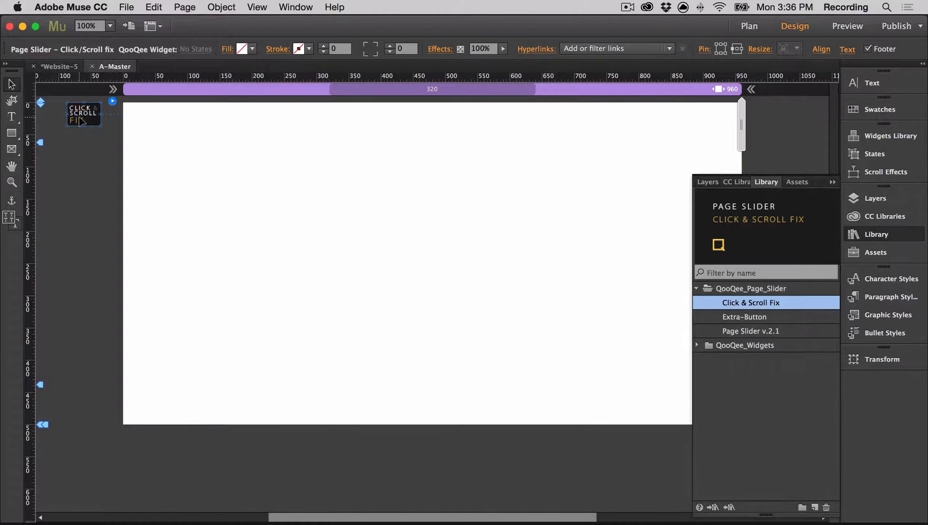
pyautogui.click(84, 140)
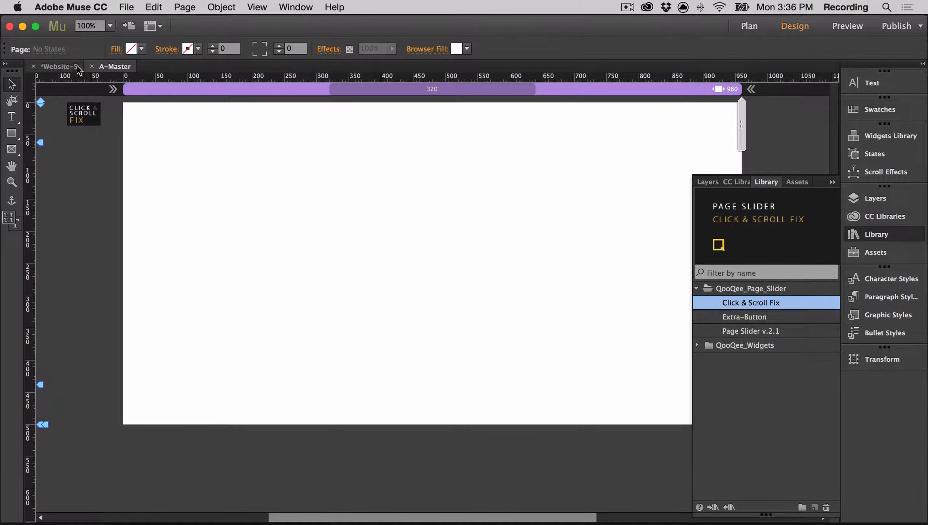
# Step: Open the section1 page and add a text frame reading "section one" in the upper middle of the page
pyautogui.click(93, 67)
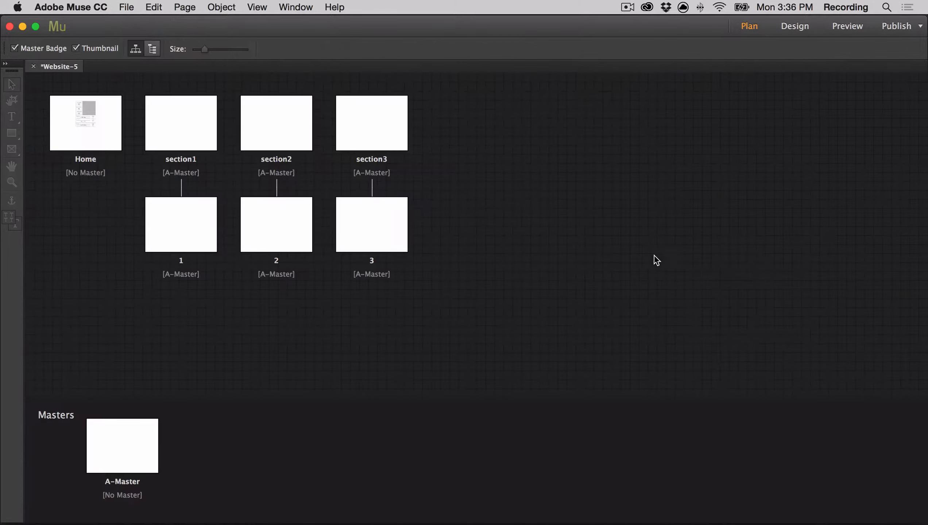
pyautogui.click(196, 145)
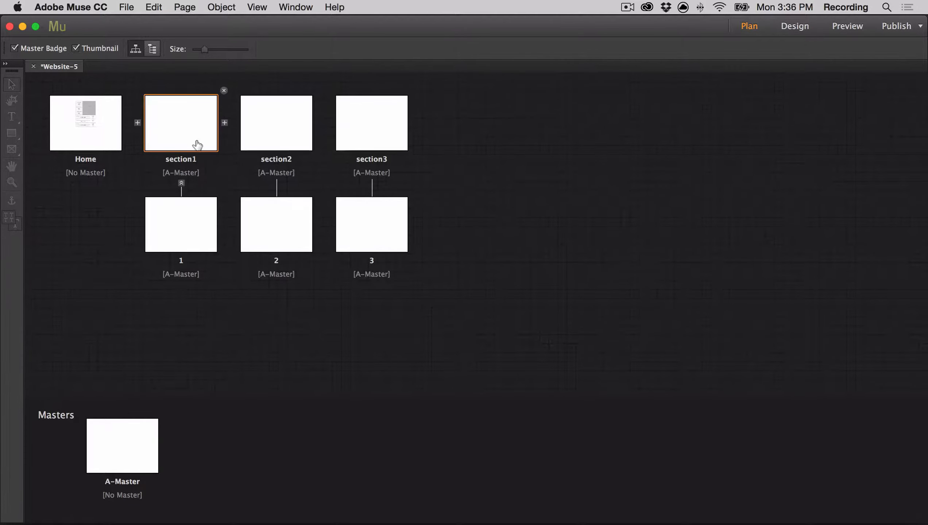
pyautogui.doubleClick(197, 145)
pyautogui.click(877, 234)
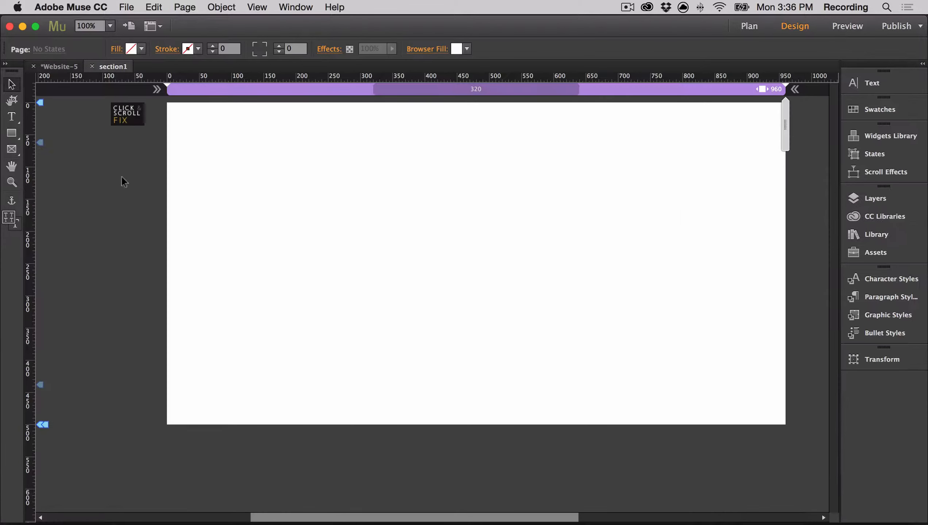
pyautogui.press('t')
pyautogui.moveTo(574, 234); pyautogui.dragTo(643, 247)
pyautogui.click(12, 85)
pyautogui.press('super+z')
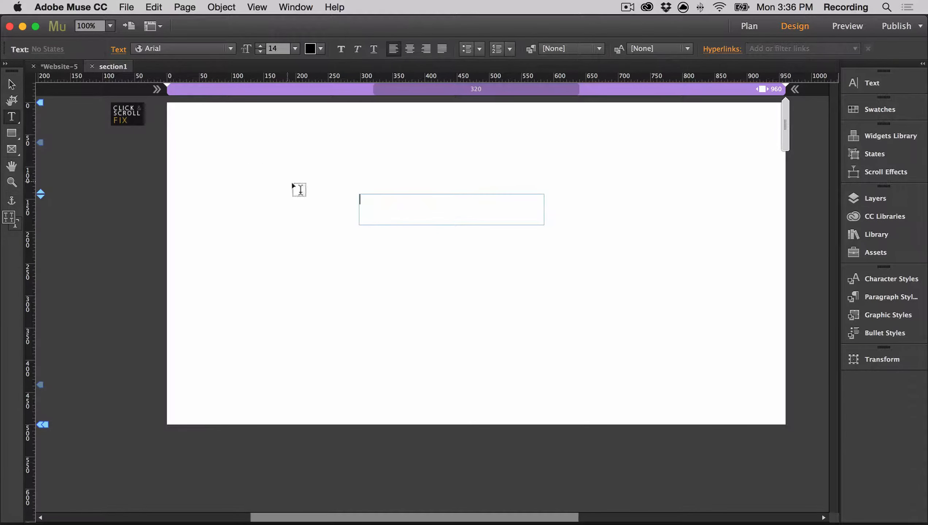
pyautogui.write('section one')
# Step: Centre the "section one" text and format it in the Mr Eaves Modern font at size 60
pyautogui.press('super+a')
pyautogui.click(409, 48)
pyautogui.click(231, 48)
pyautogui.click(183, 63)
pyautogui.click(295, 49)
pyautogui.click(313, 232)
pyautogui.click(11, 85)
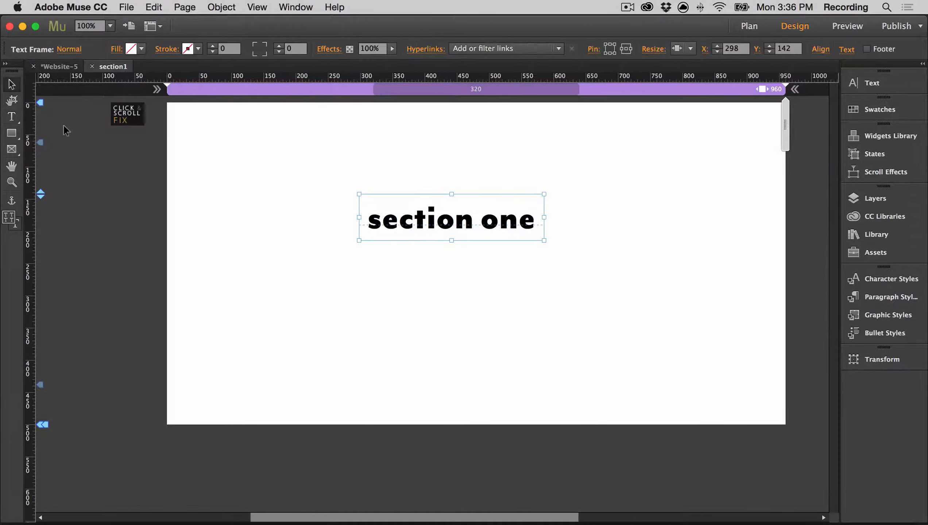
# Step: Set the browser fill of the section1 page to a green swatch
pyautogui.click(419, 155)
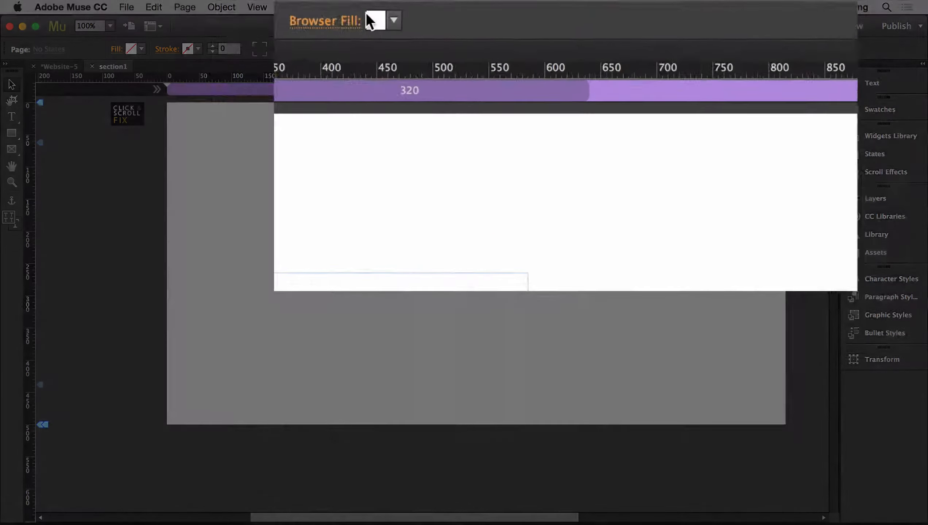
pyautogui.click(393, 20)
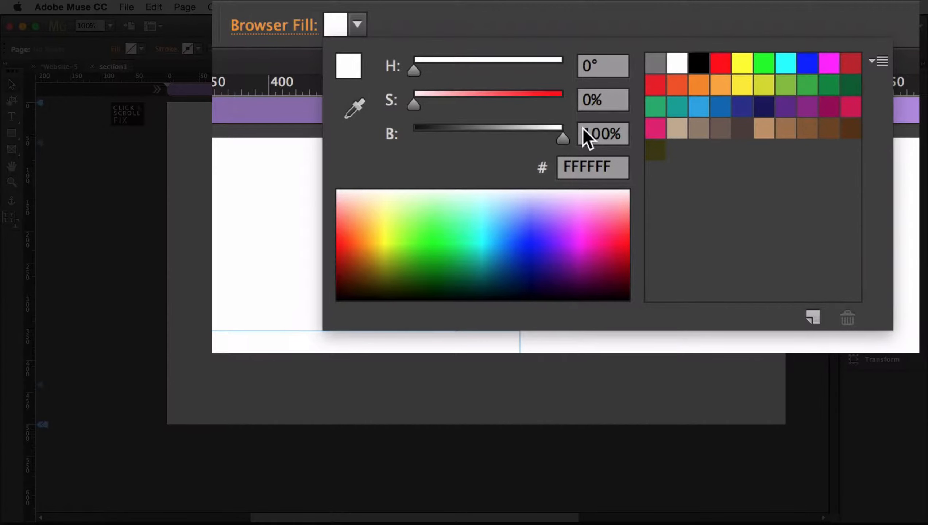
pyautogui.click(813, 86)
pyautogui.click(191, 155)
# Step: Open page 1 and paste the "section one" heading near the top centre of the page
pyautogui.click(92, 66)
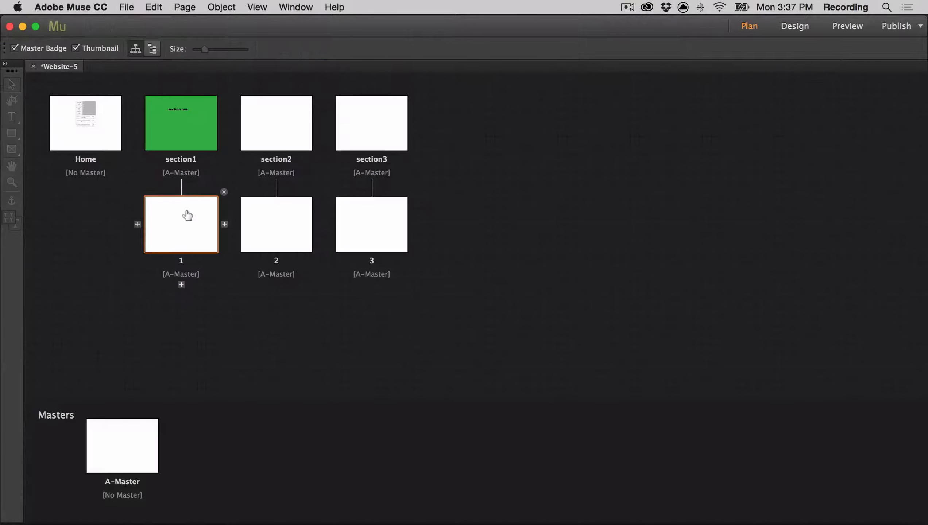
pyautogui.doubleClick(187, 216)
pyautogui.press('super+v')
pyautogui.moveTo(487, 296); pyautogui.dragTo(531, 175)
# Step: Change the pasted heading to "slide one" and set page 1's browser fill to the green swatch R=0 G=146 B=69
pyautogui.doubleClick(530, 176)
pyautogui.press('super+a')
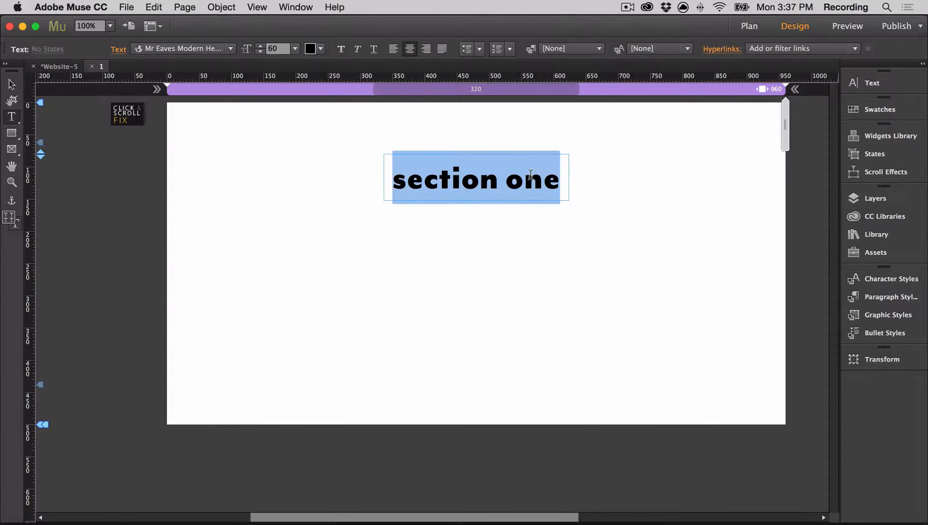
pyautogui.write('slide one')
pyautogui.press('Escape')
pyautogui.press('Escape')
pyautogui.click(466, 49)
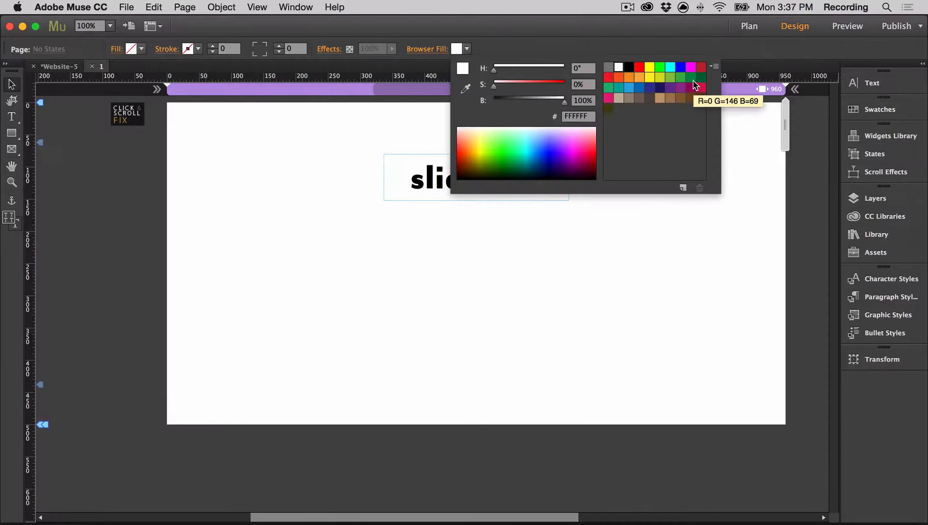
pyautogui.click(695, 85)
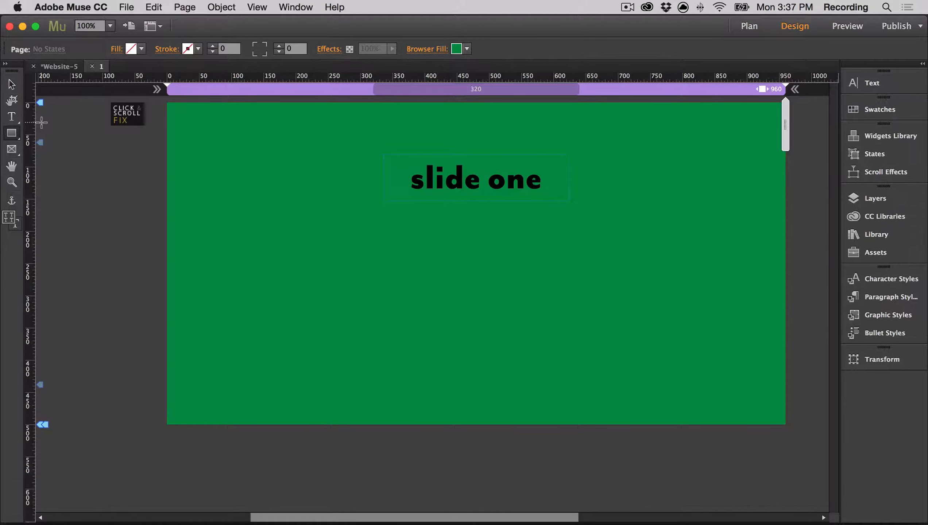
# Step: Draw a small rectangle in the upper-left corner of page 1 at about X 11, Y 17
pyautogui.moveTo(175, 114); pyautogui.dragTo(208, 136)
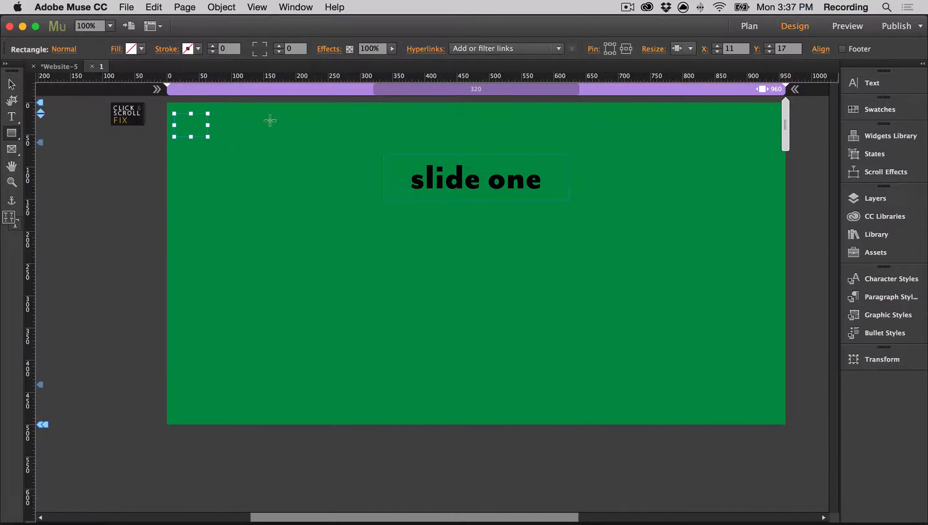